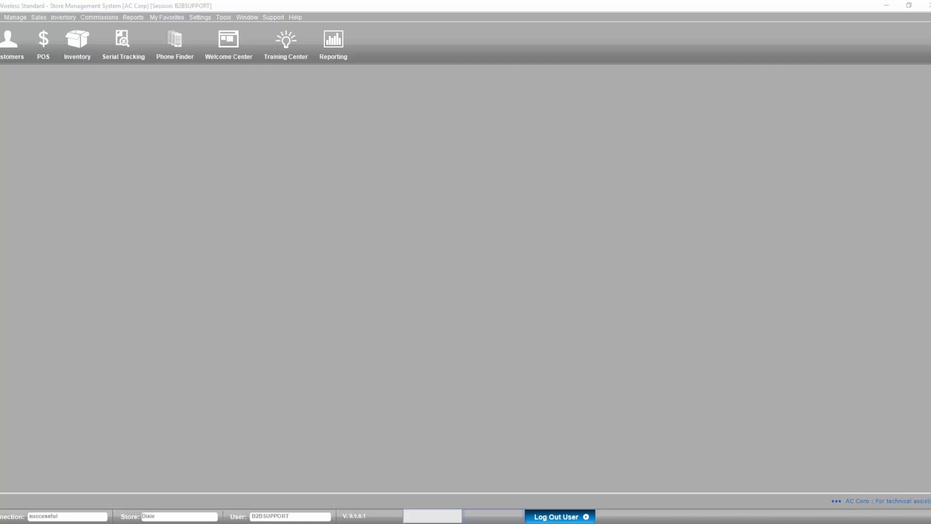
Step: Open the Sales Log Viewer from the Sales menu
left_click(39, 17)
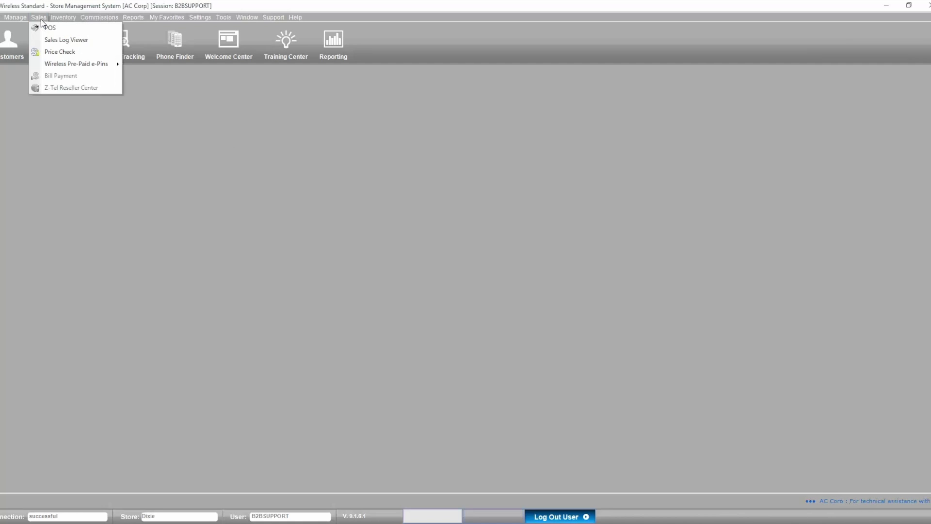
left_click(68, 43)
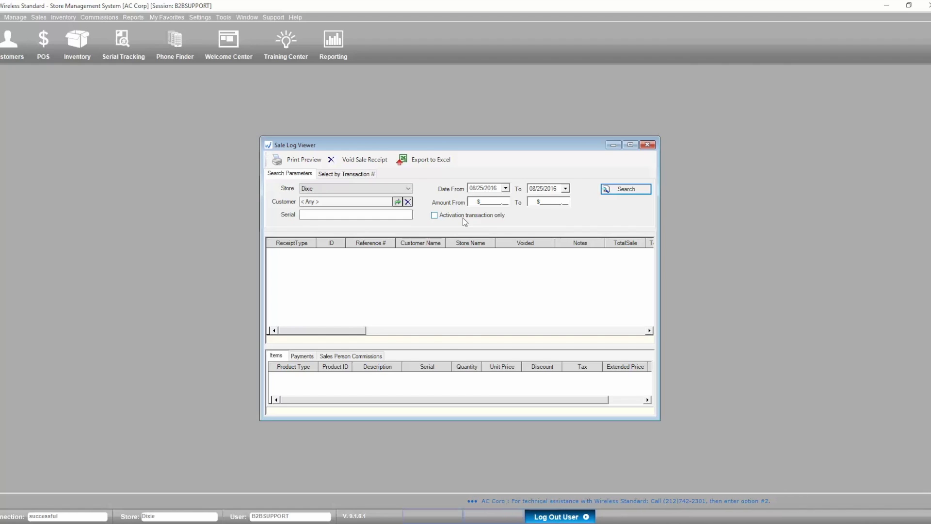
Step: Search Dixie sales from 08/01/2016 to 08/25/2016, listing 32 records, and enlarge the viewer
left_click(351, 175)
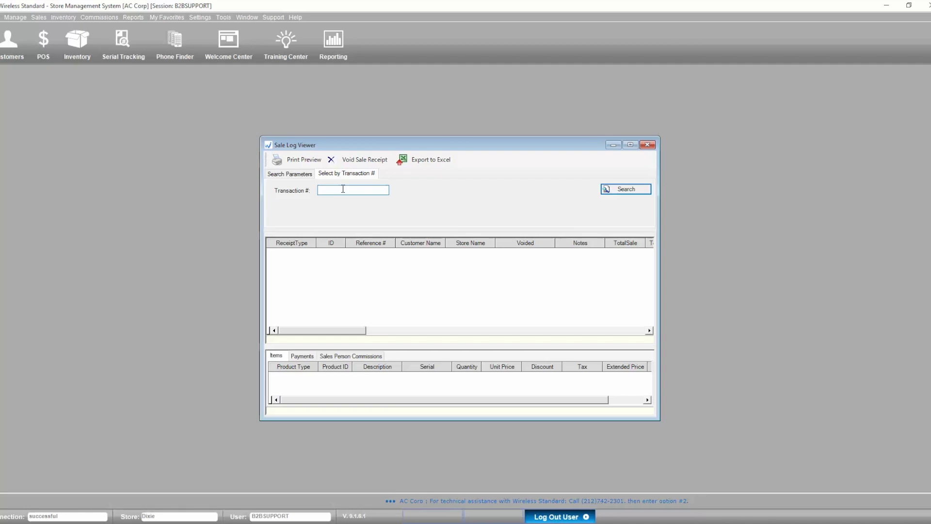
left_click(293, 173)
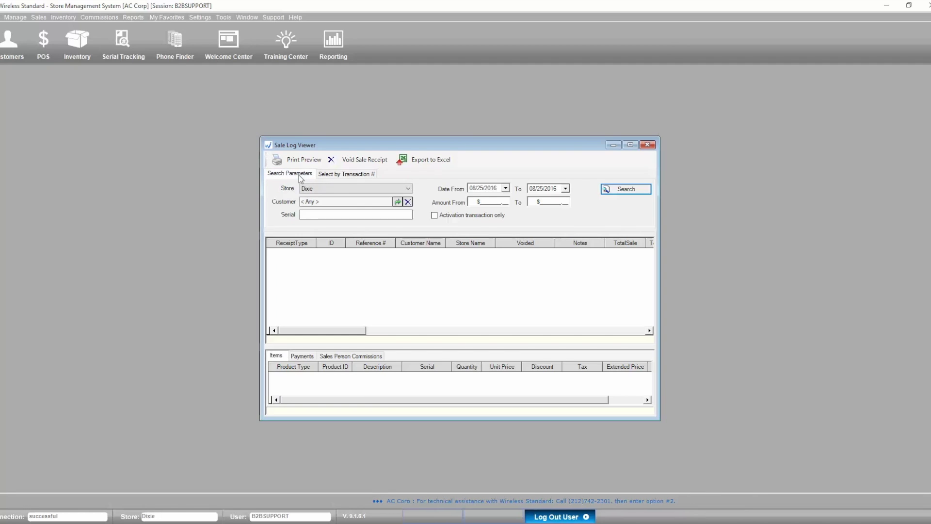
left_click(505, 188)
left_click(410, 231)
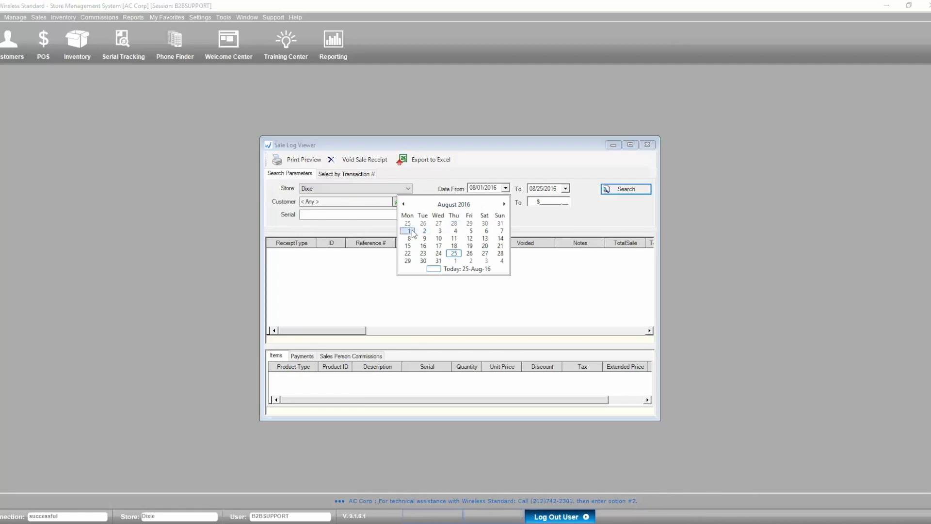
left_click(620, 190)
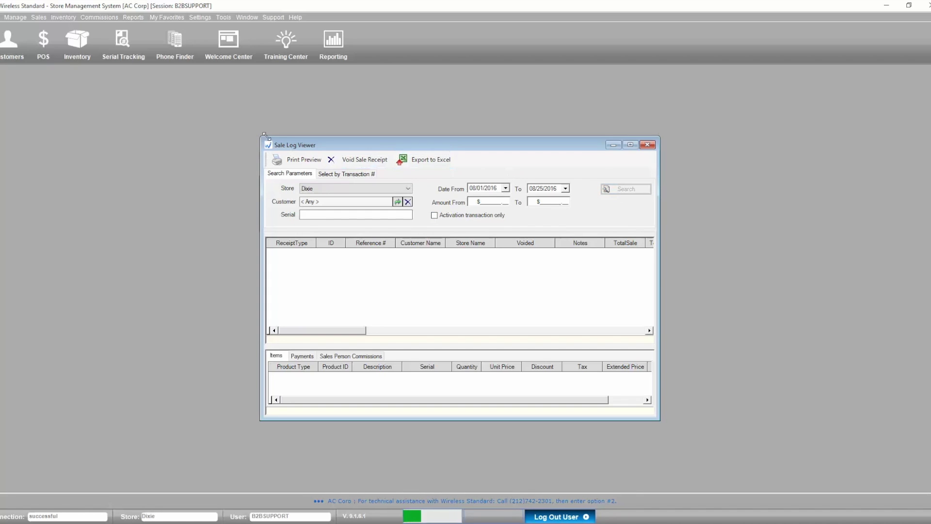
left_click_drag(263, 135, 150, 66)
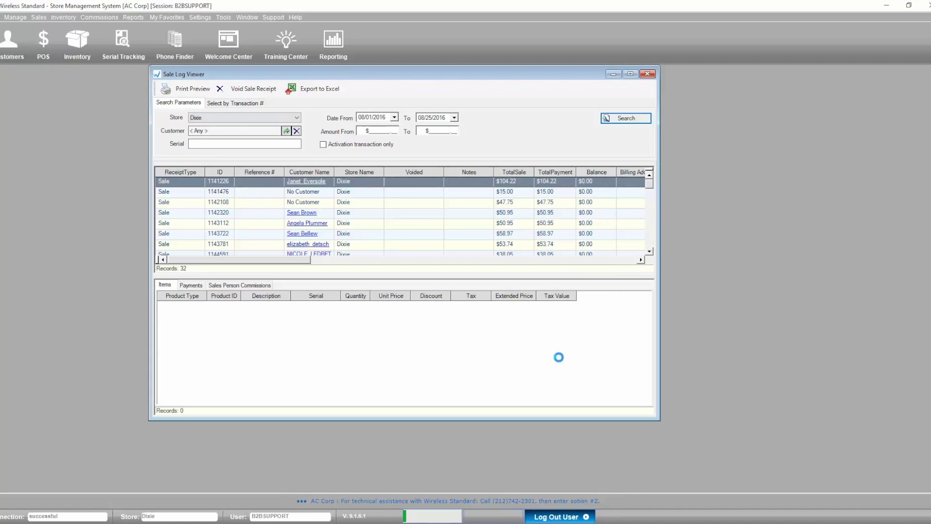
left_click(635, 75)
Step: Lower the splitter above the items list and widen the Description column
left_click_drag(463, 262, 460, 358)
scroll(225, 249, "down", 7)
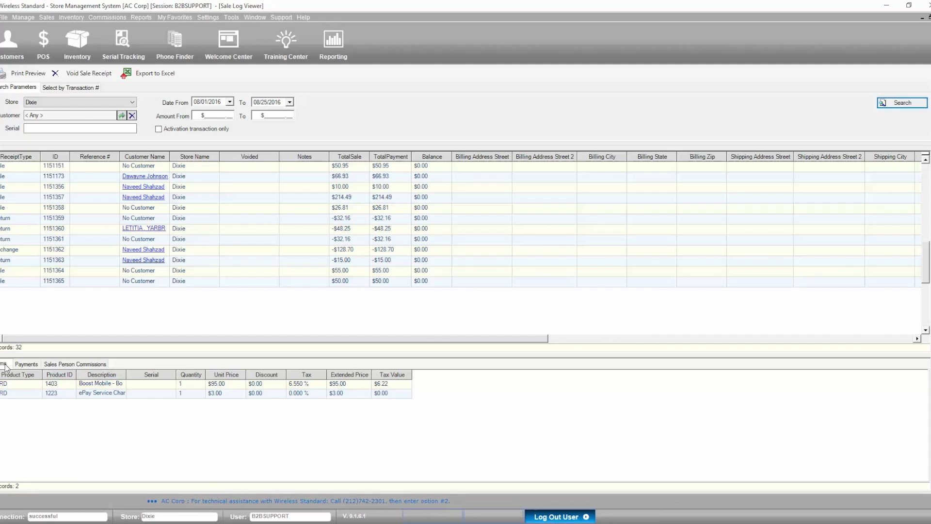
left_click_drag(126, 375, 207, 378)
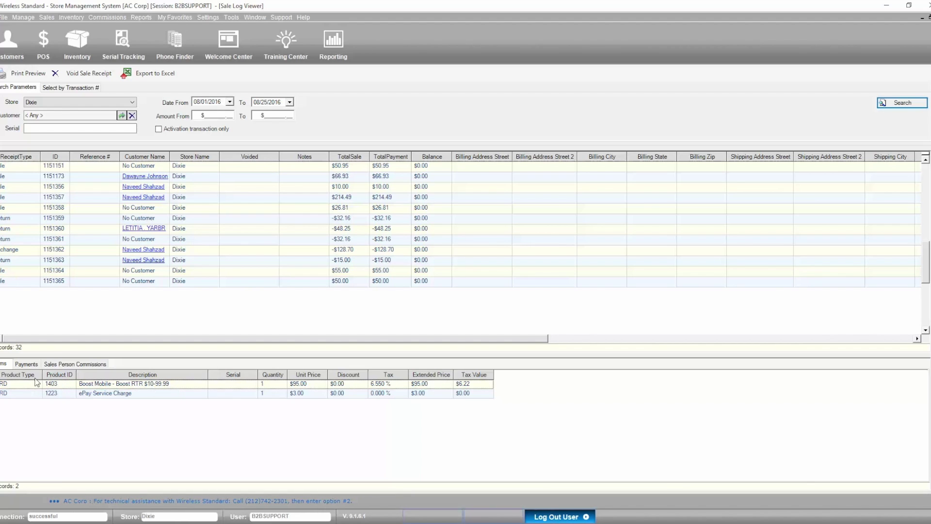
scroll(68, 262, "up", 2)
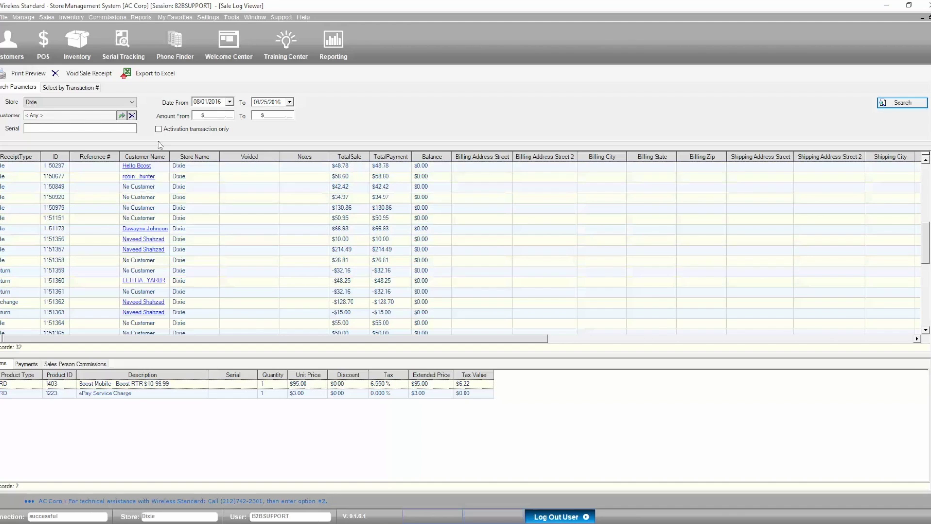
Step: Filter to activation transactions only and open the first Boost Mobile activation record
left_click(158, 129)
left_click(894, 102)
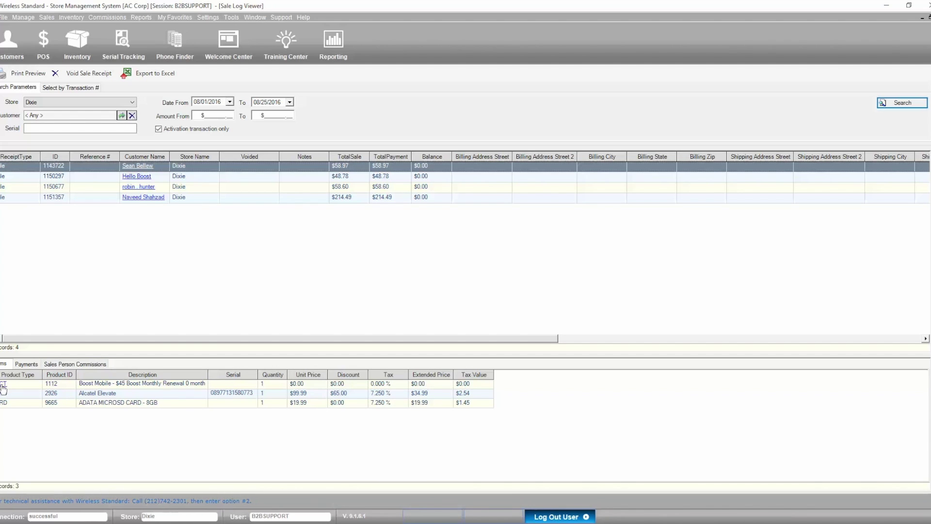
left_click(3, 383)
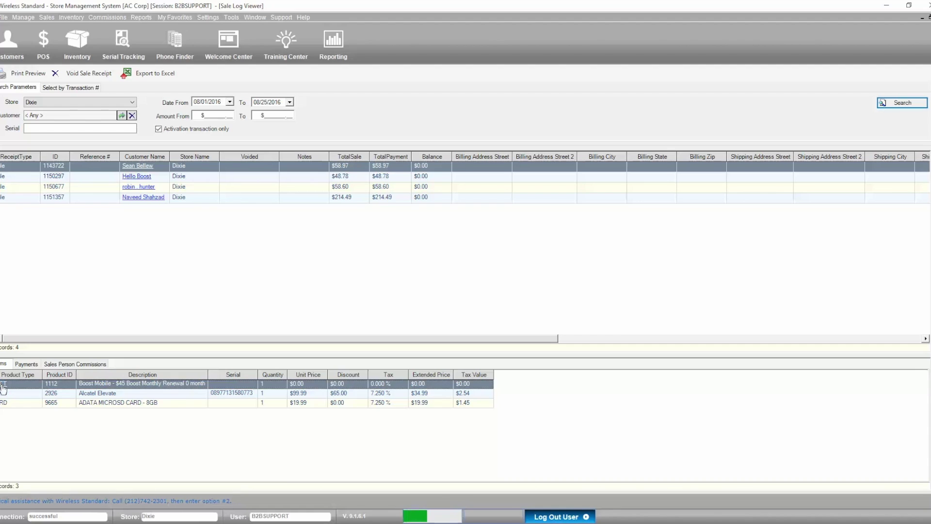
double_click(286, 299)
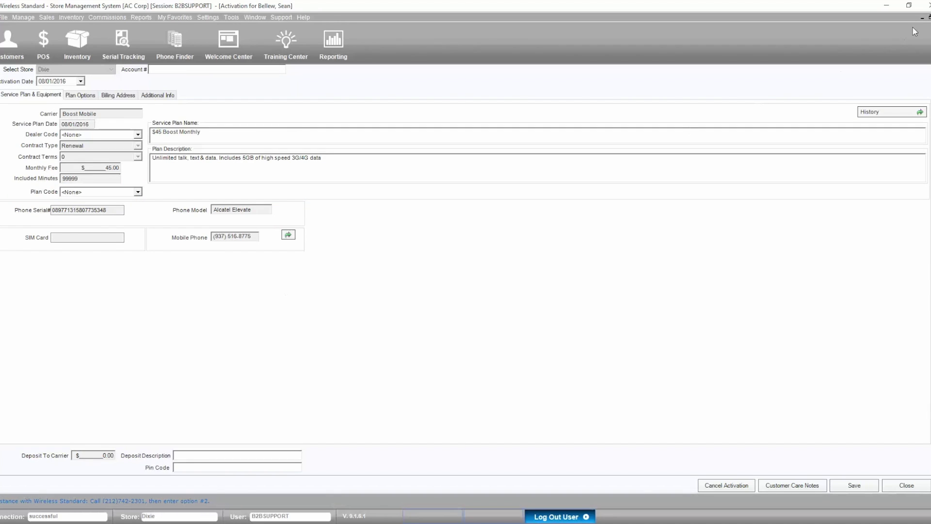
left_click(928, 17)
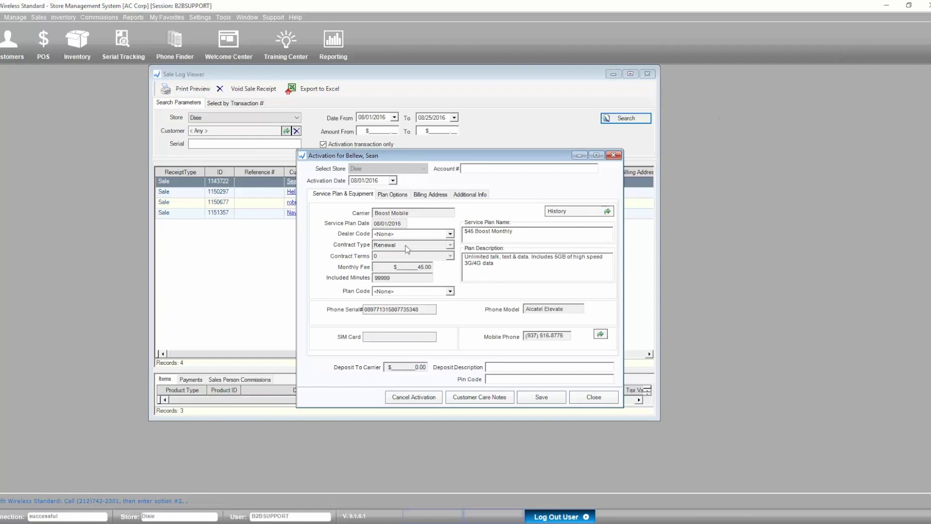
left_click(613, 155)
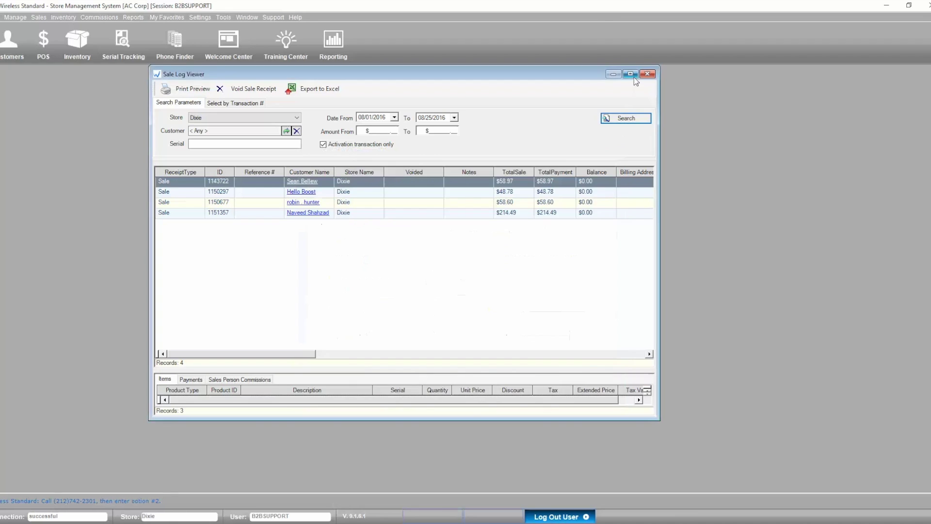
left_click(632, 75)
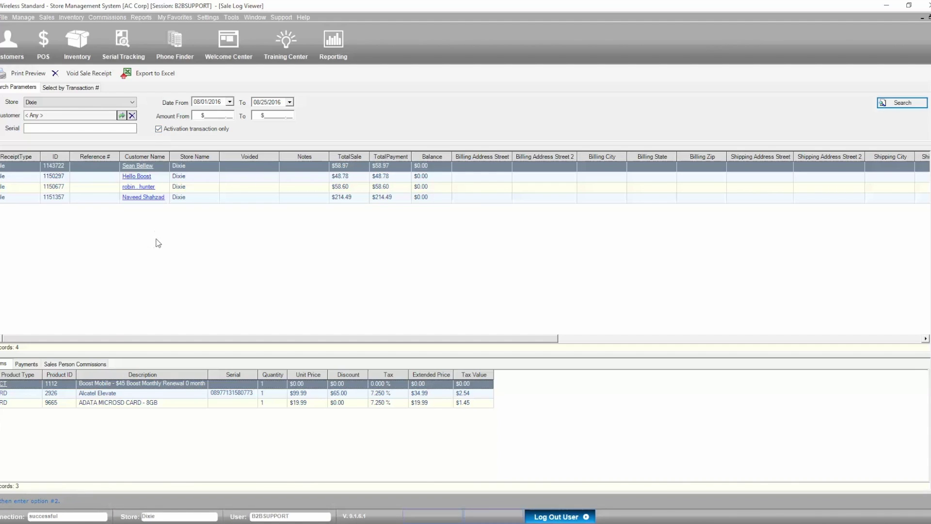
left_click(26, 365)
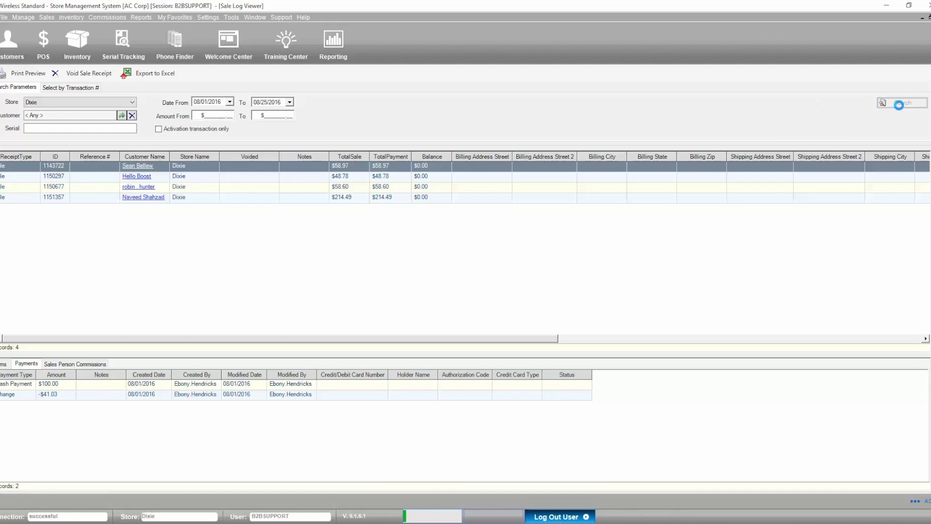
Step: Rerun the unfiltered search and review the 8/2/2016 receipt's $50.95 VISA credit card payment
left_click(901, 103)
left_click_drag(465, 340, 718, 329)
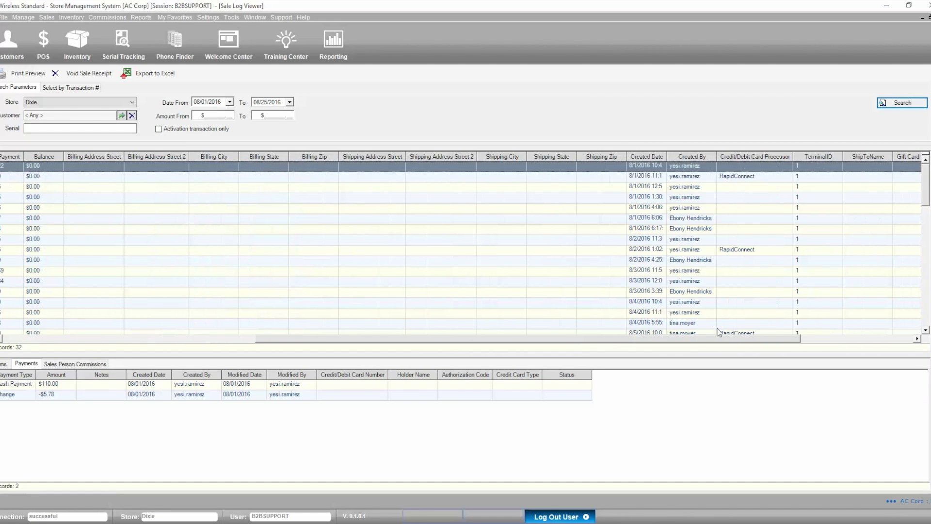
left_click(685, 252)
left_click_drag(615, 339, 361, 340)
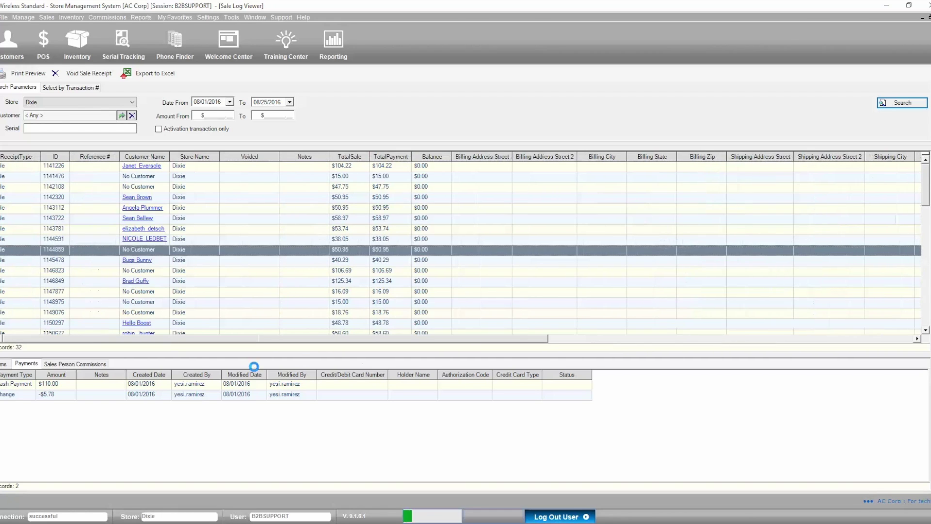
left_click(86, 385)
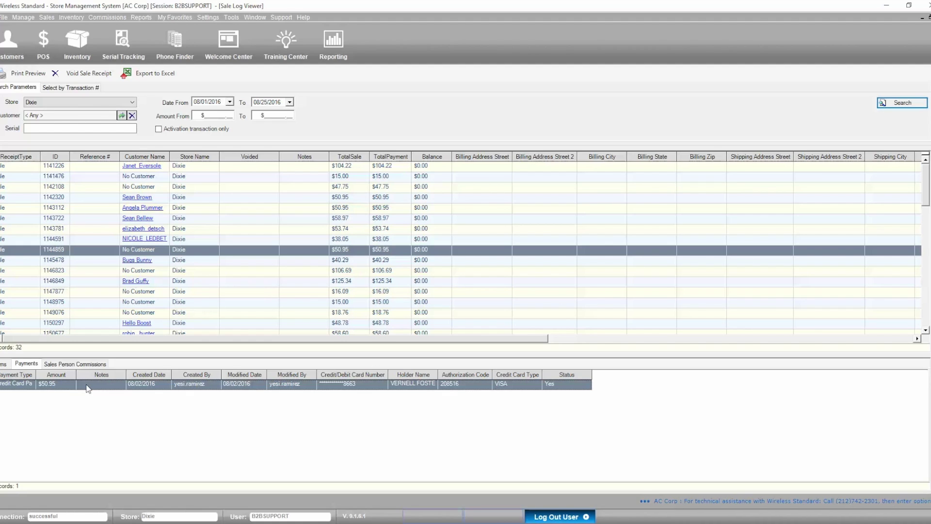
Step: Show the sale's Sales Person Commissions, listing every salesperson at a 0.0 % split
left_click(69, 364)
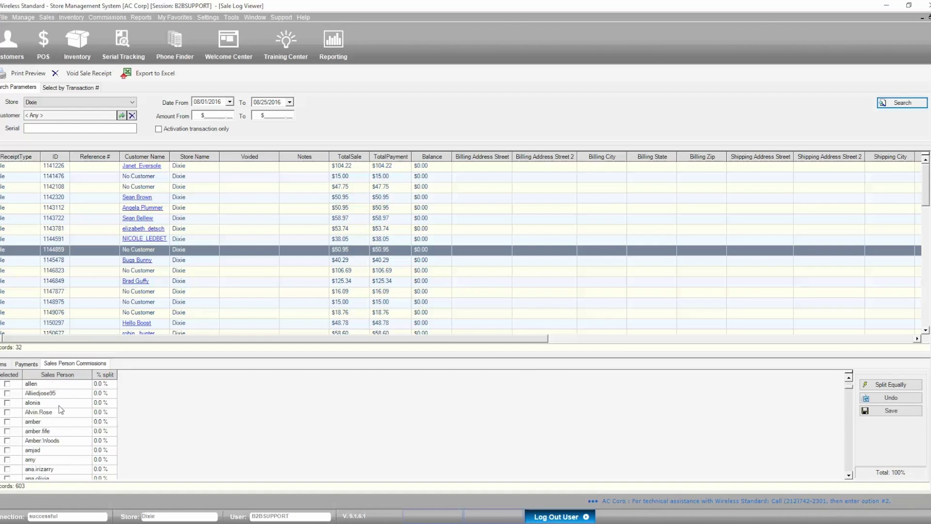
scroll(60, 410, "up", 3)
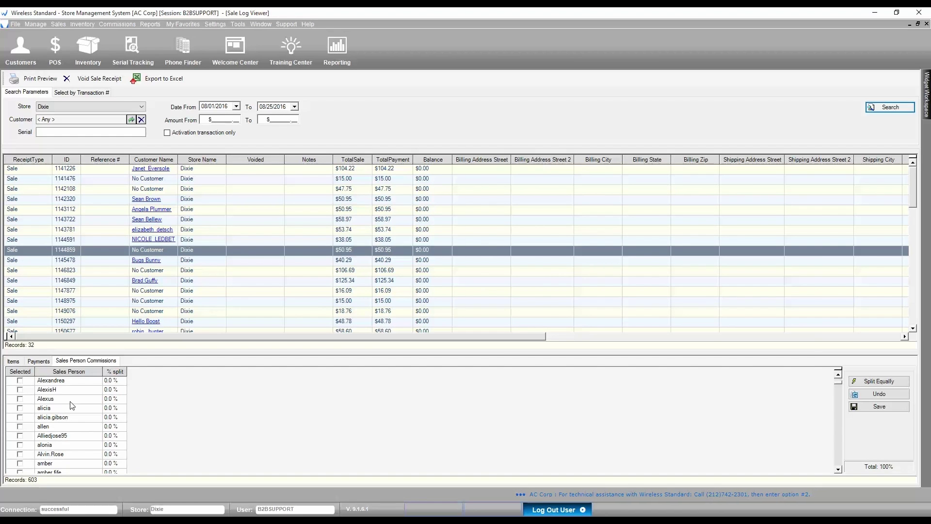
left_click(63, 251)
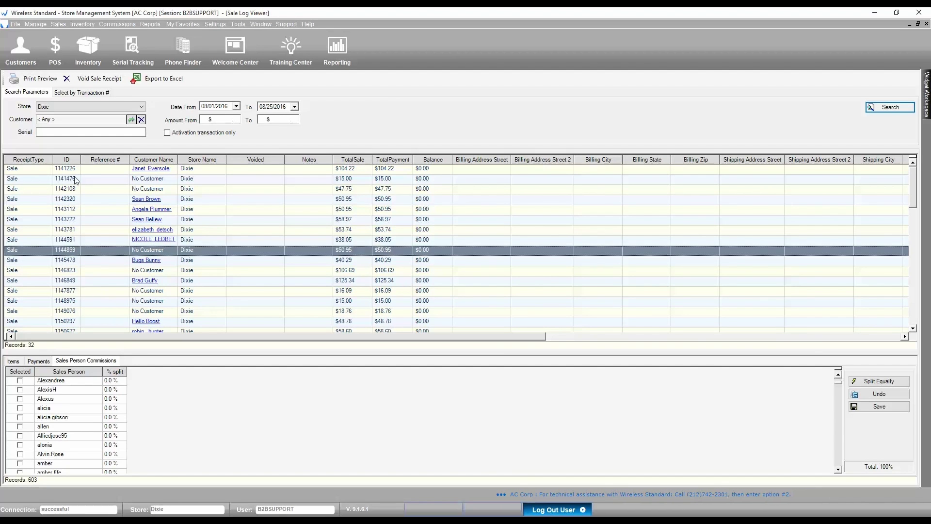
left_click(39, 81)
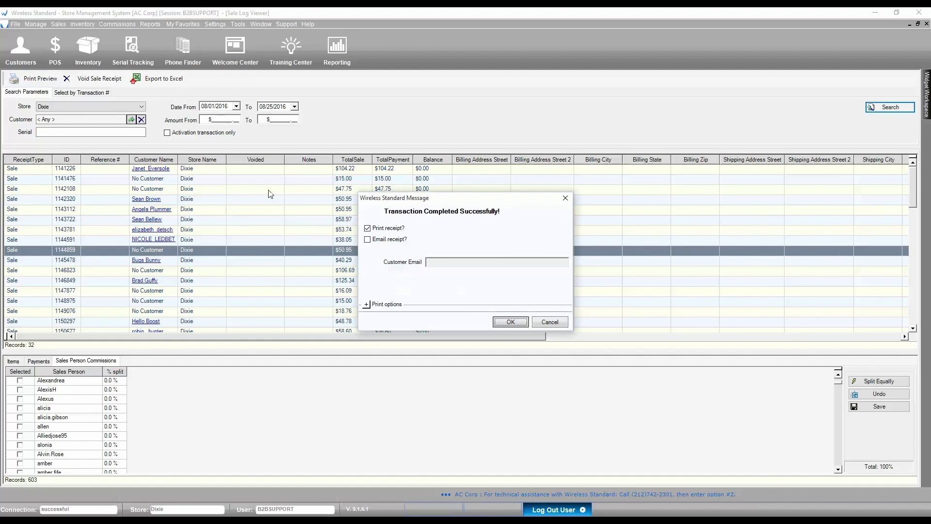
left_click(549, 322)
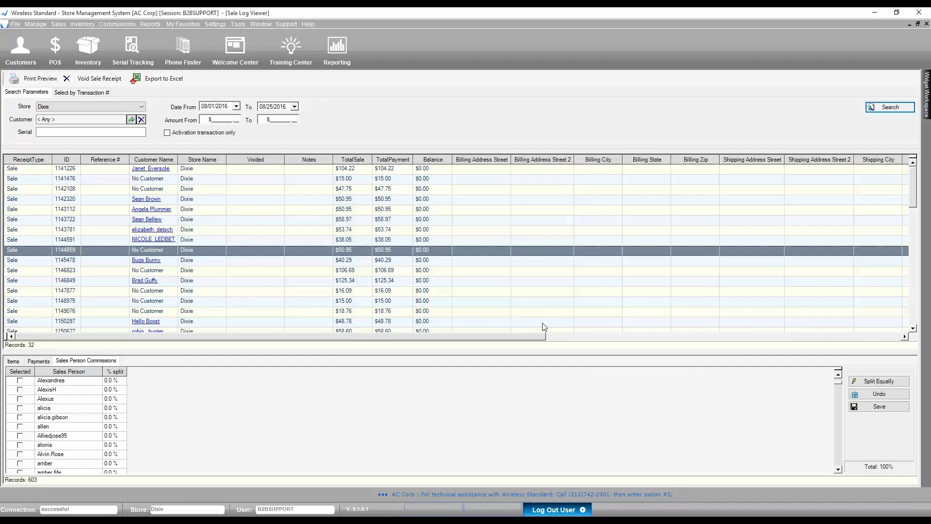